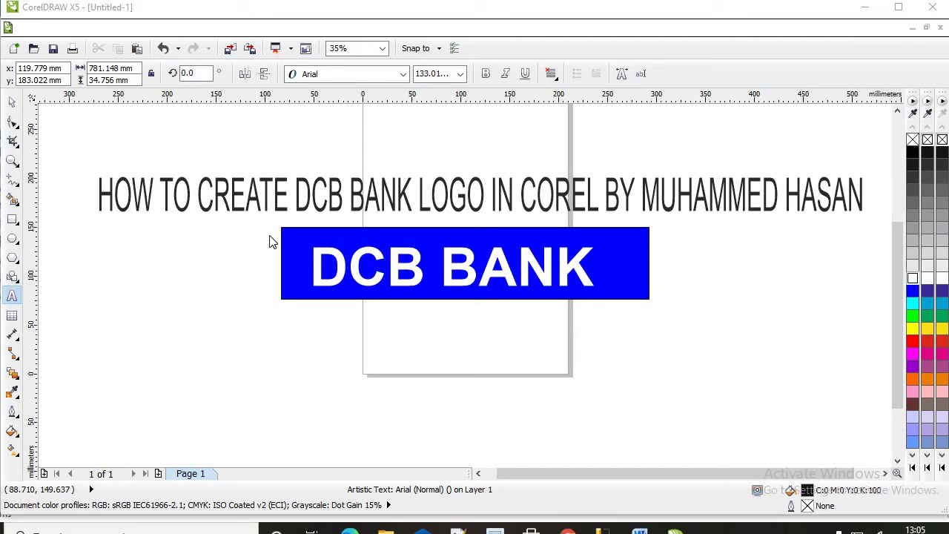
Step: Draw an unfilled rectangle about 389 by 58 mm below the blue sample logo
click(12, 220)
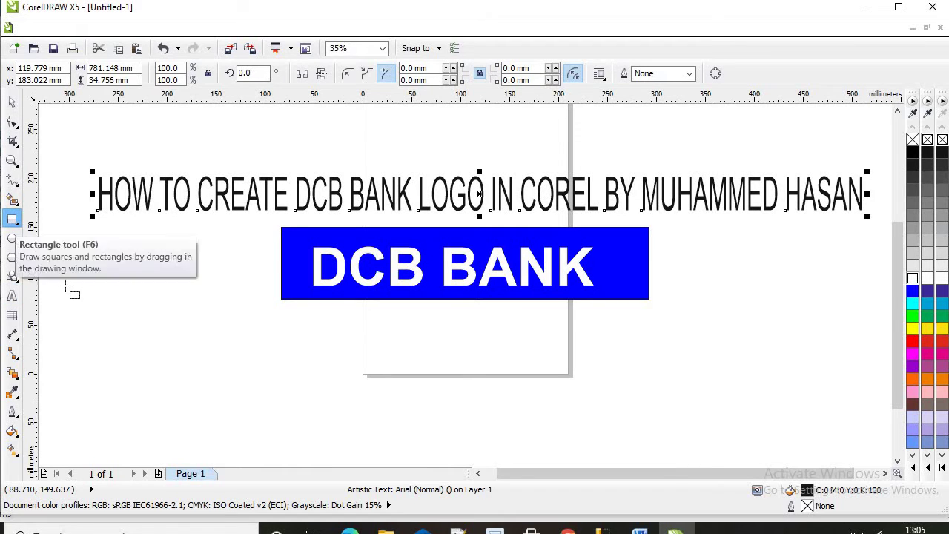
mouse_move(266, 320)
mouse_down()
mouse_move(296, 322)
mouse_move(319, 338)
mouse_up()
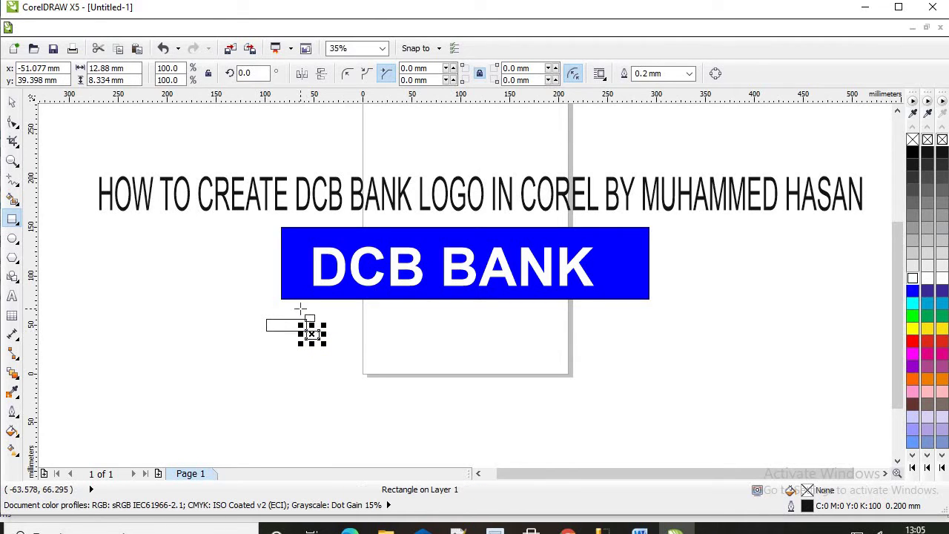
key(Delete)
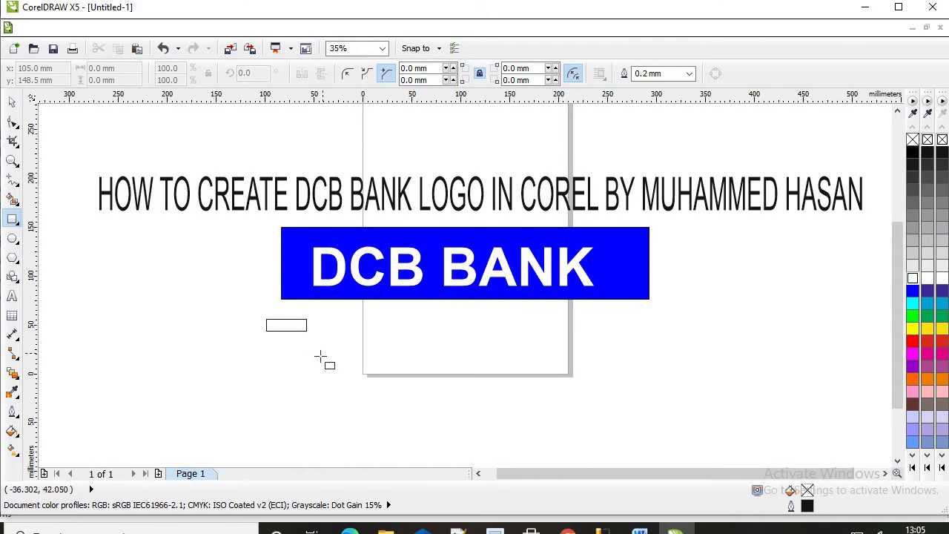
mouse_move(260, 314)
mouse_down()
mouse_move(426, 375)
mouse_move(622, 381)
mouse_move(578, 378)
mouse_up()
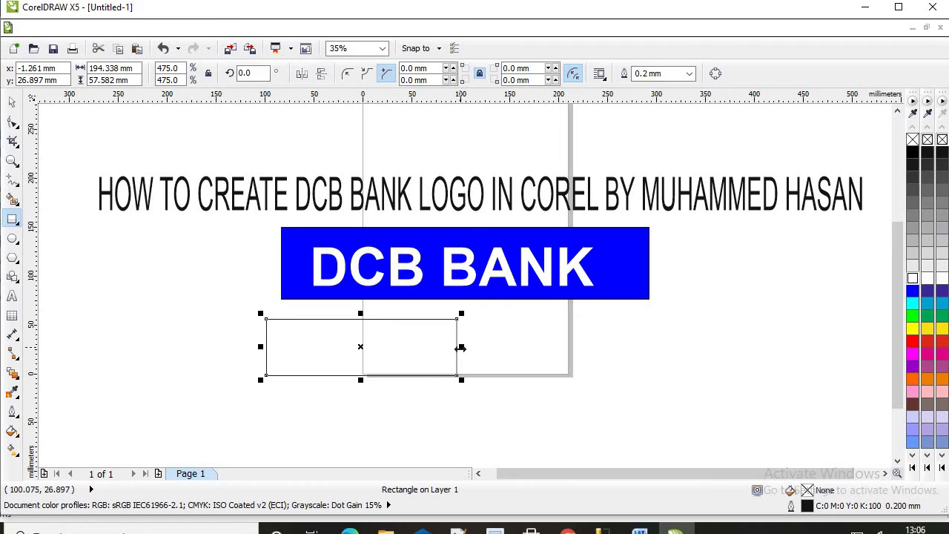
drag(461, 347, 615, 374)
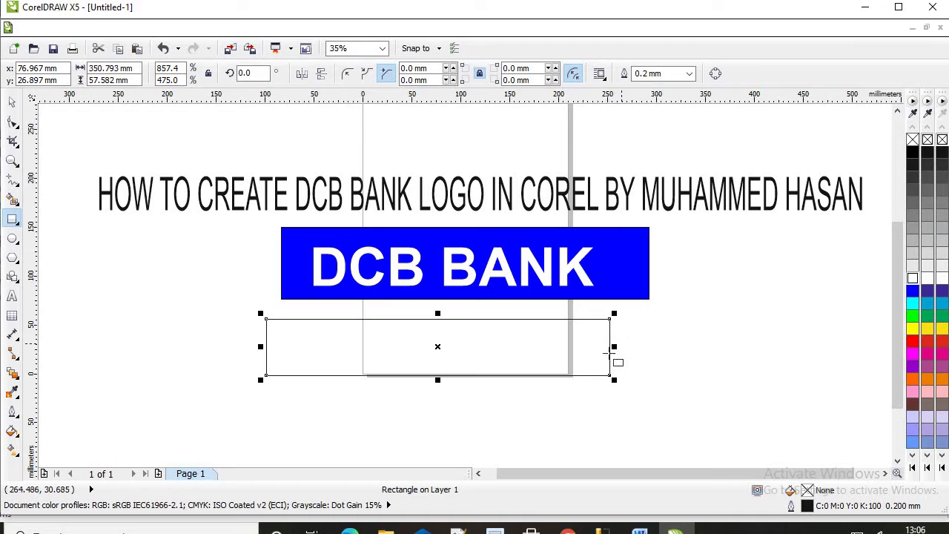
drag(615, 348, 652, 346)
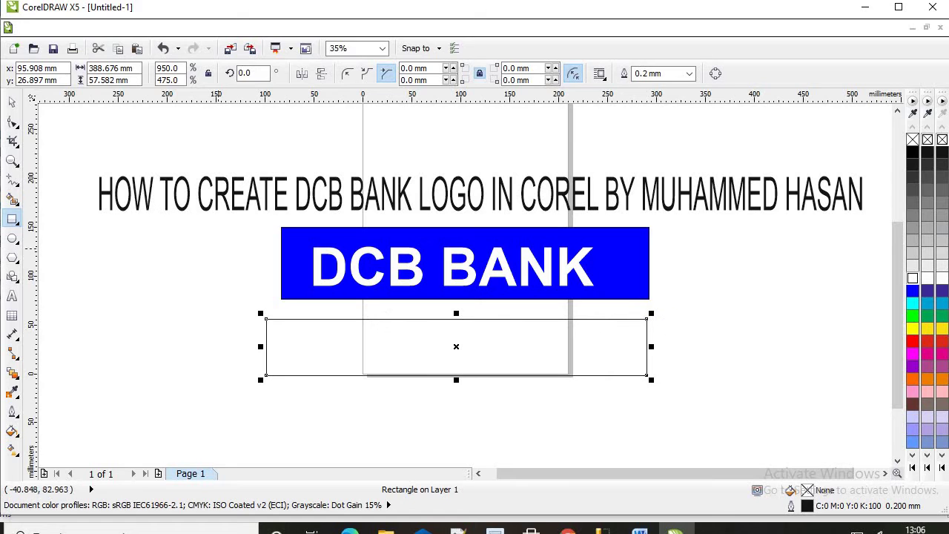
key(Right)
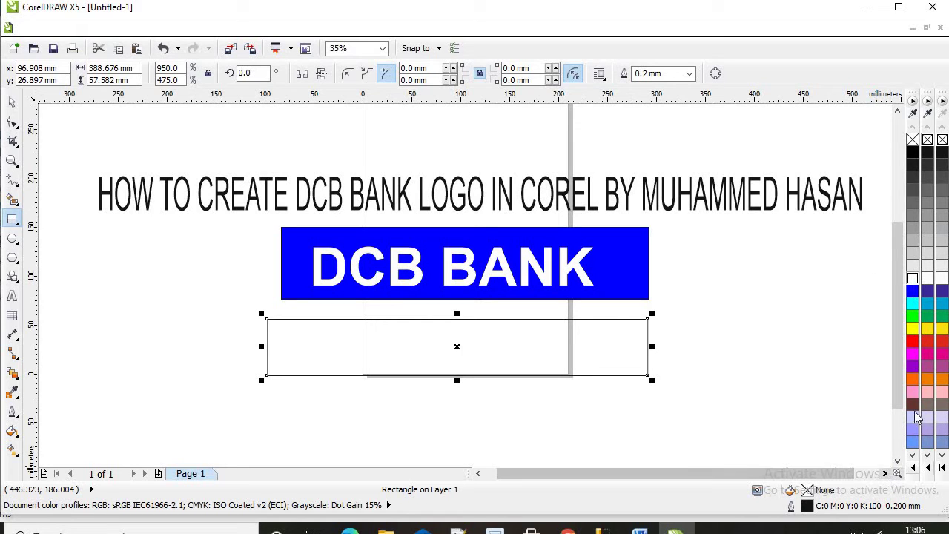
Step: Fill the new lower rectangle with pure blue (#0000FF) from the colour palette
click(913, 291)
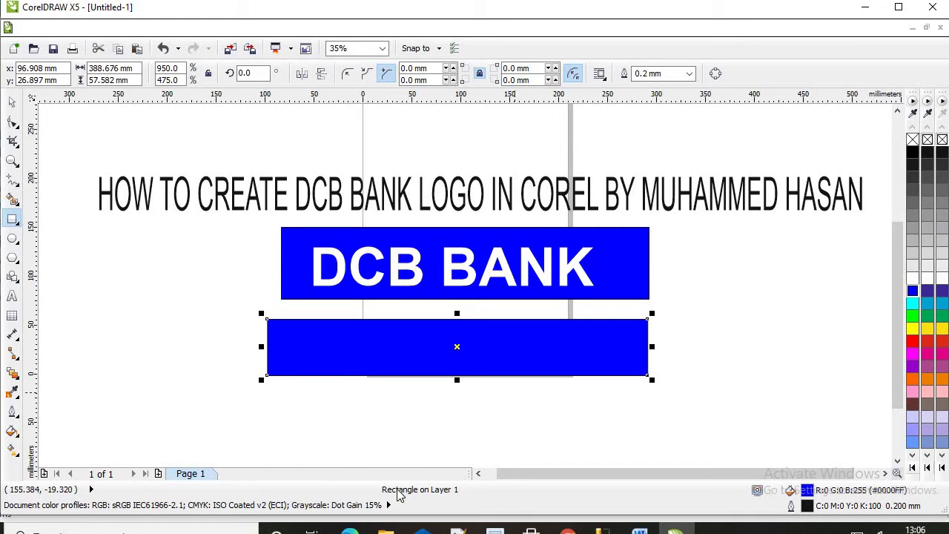
right_click(281, 361)
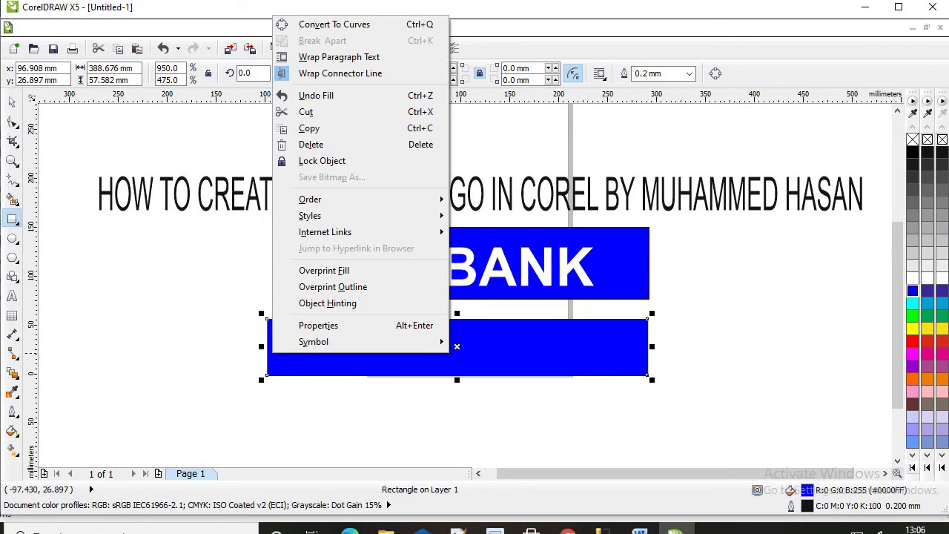
click(169, 267)
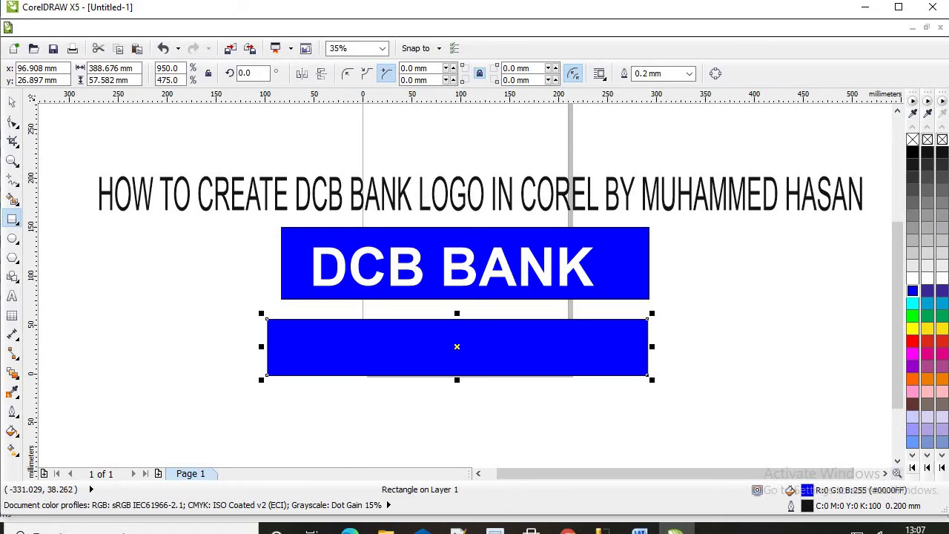
Step: Add an Arial 'DCB BANK' text object left of the blue rectangle, enlarged to about 59 pt
click(12, 295)
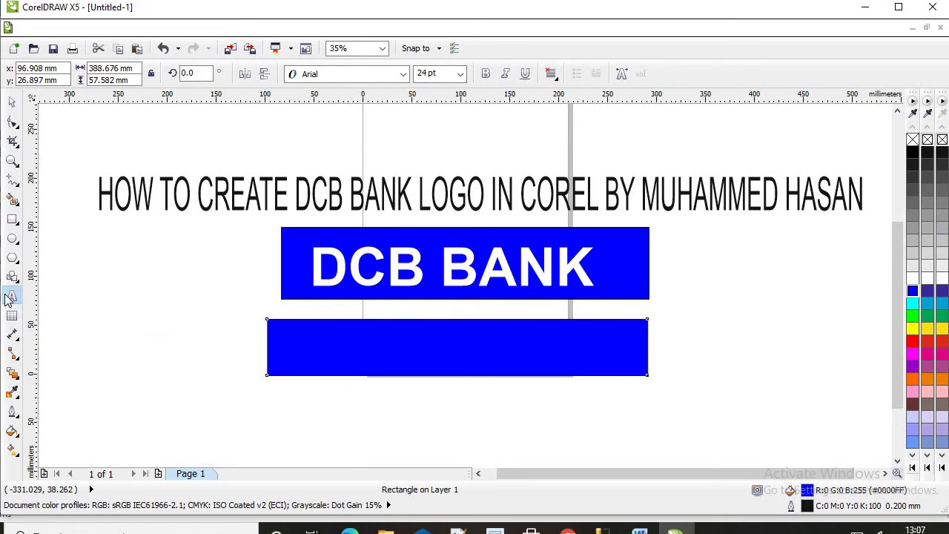
click(116, 345)
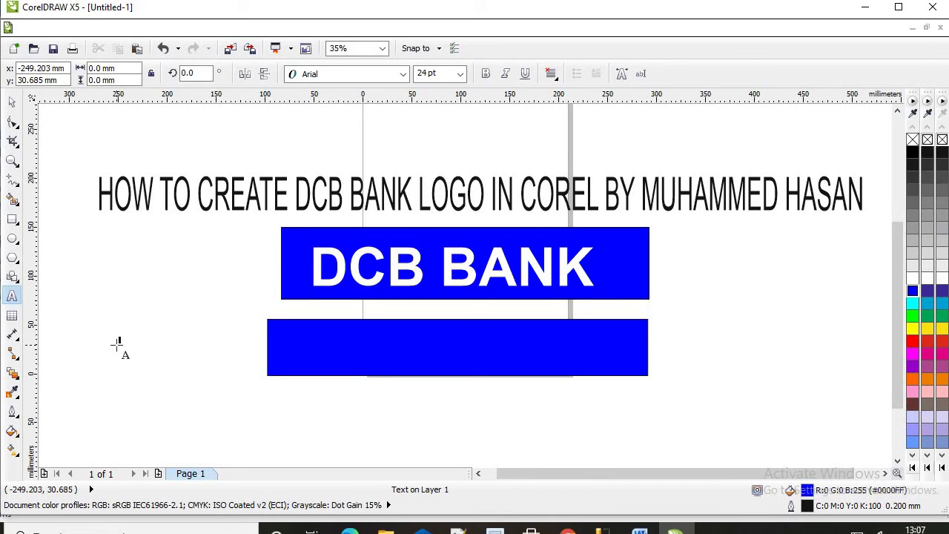
text(DCB BANK)
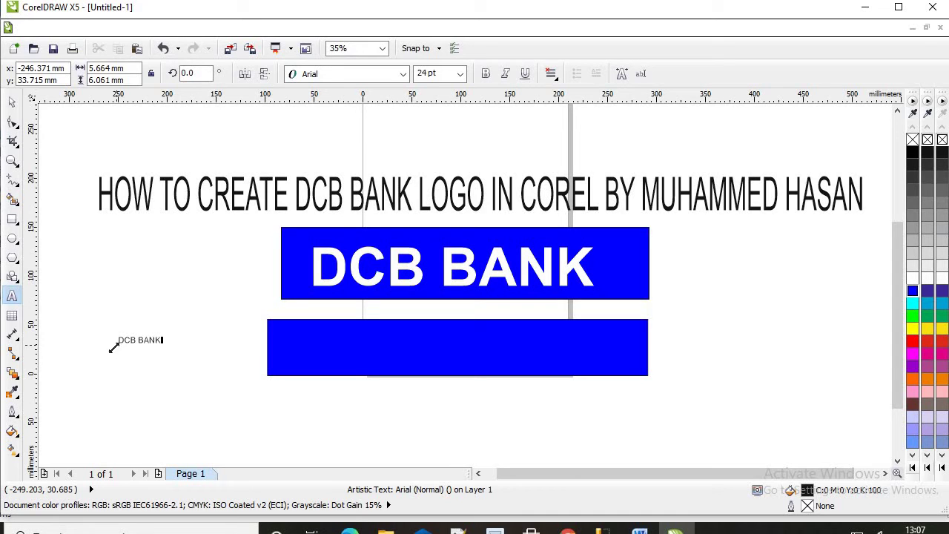
key(Escape)
drag(168, 347, 250, 375)
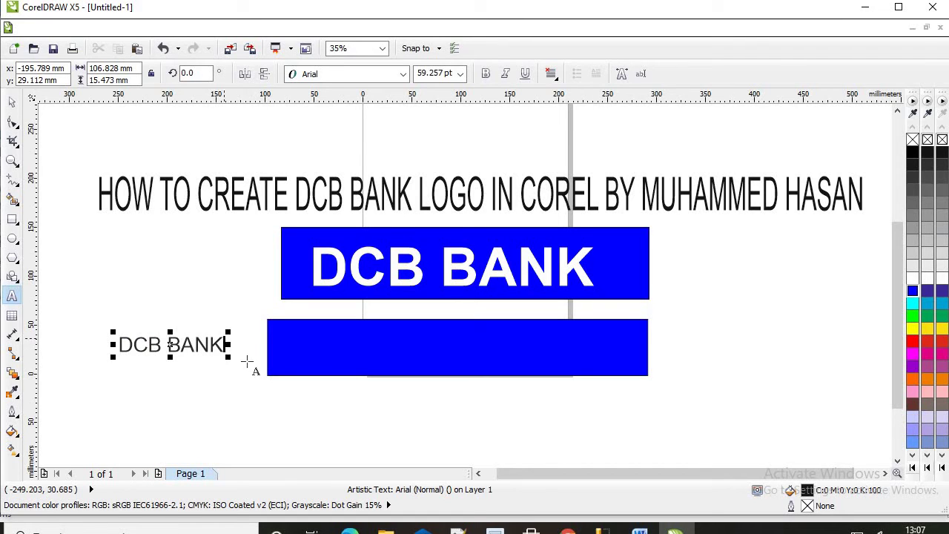
Step: Enlarge the DCB BANK text to about 142 pt, trying bold and undoing it
click(224, 351)
drag(228, 359, 375, 378)
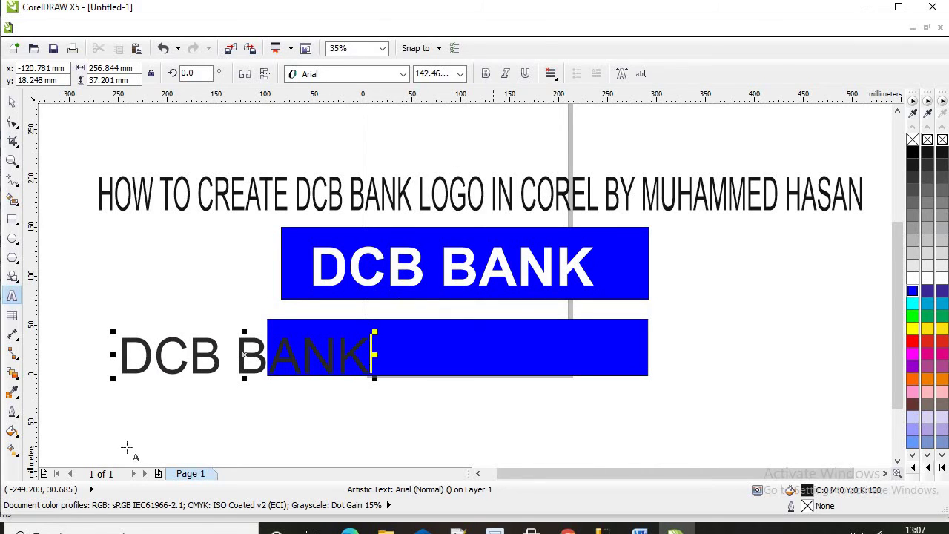
click(486, 73)
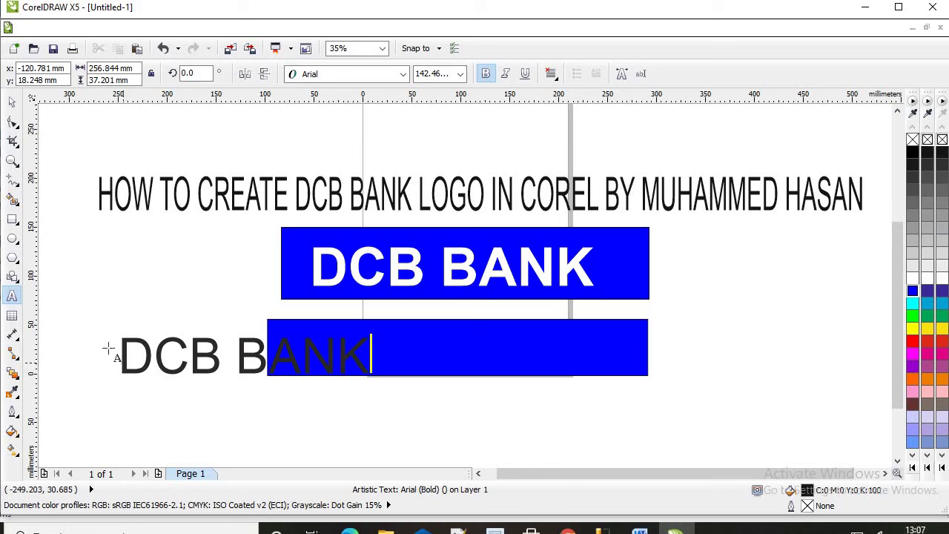
drag(119, 359, 156, 363)
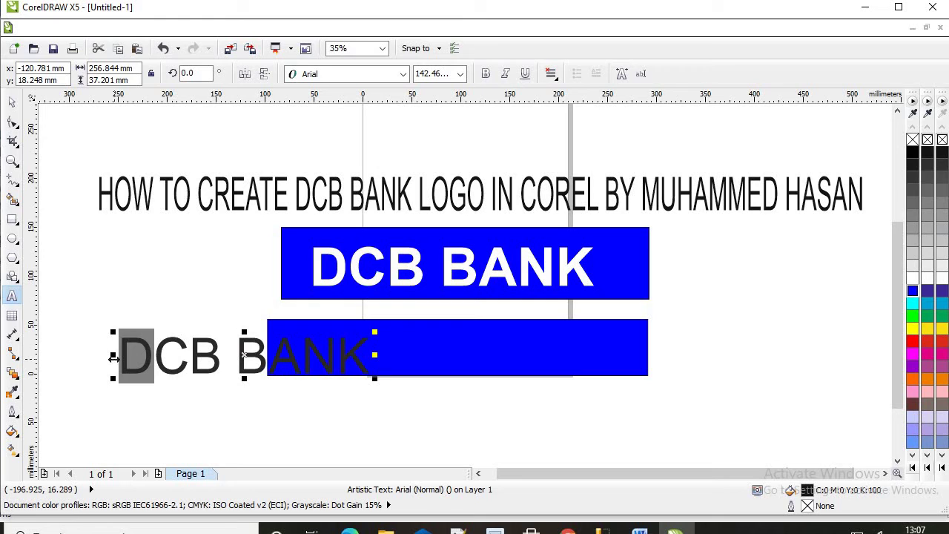
key(ctrl+z)
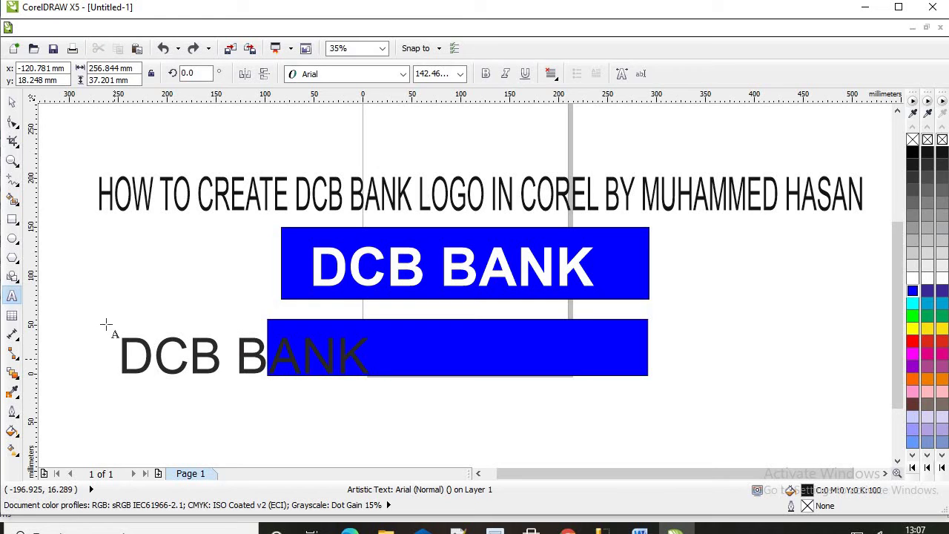
Step: Highlight the entire lower DCB BANK string, leaving it in regular Arial
click(114, 328)
click(486, 76)
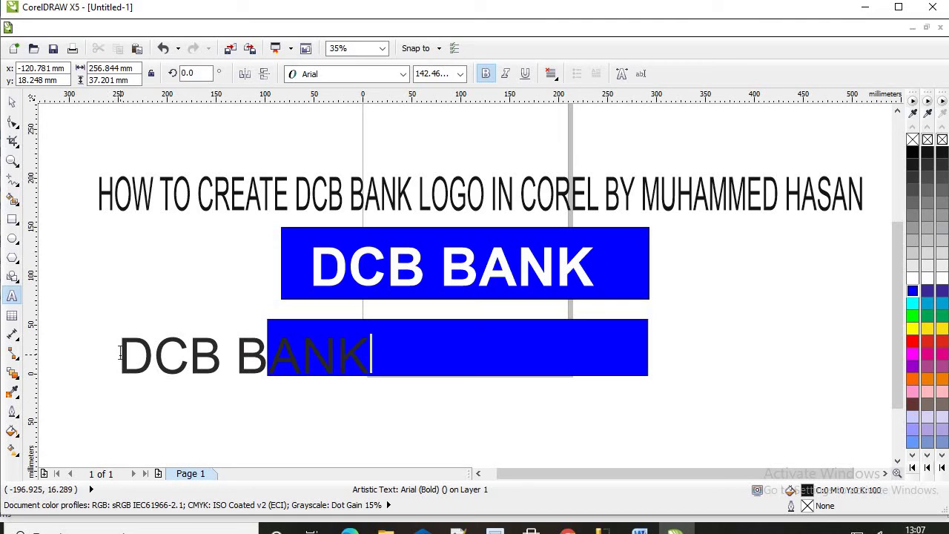
drag(120, 351, 244, 349)
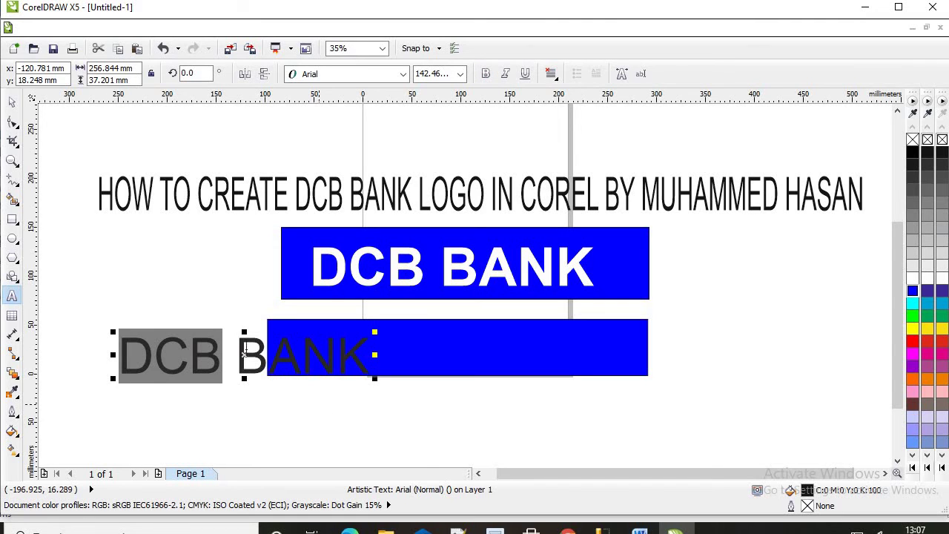
key(ctrl+z)
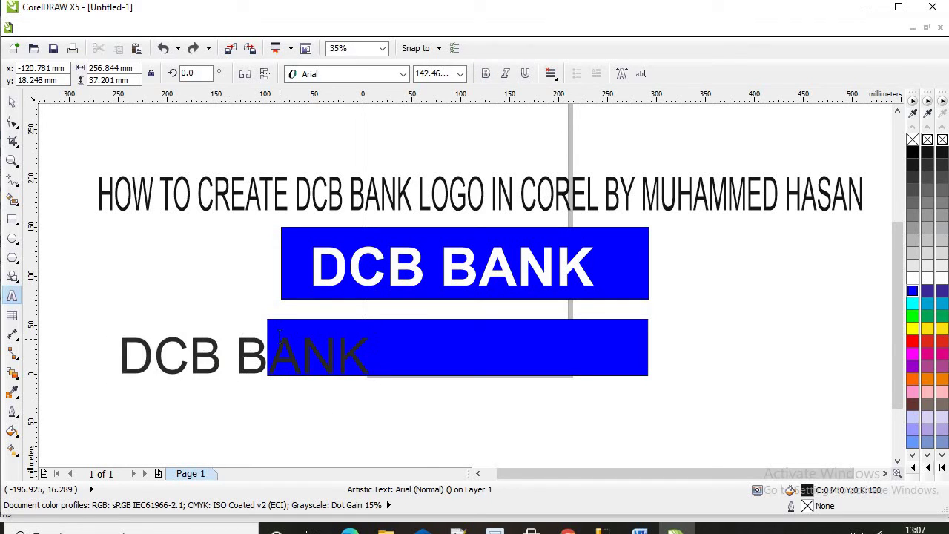
click(485, 77)
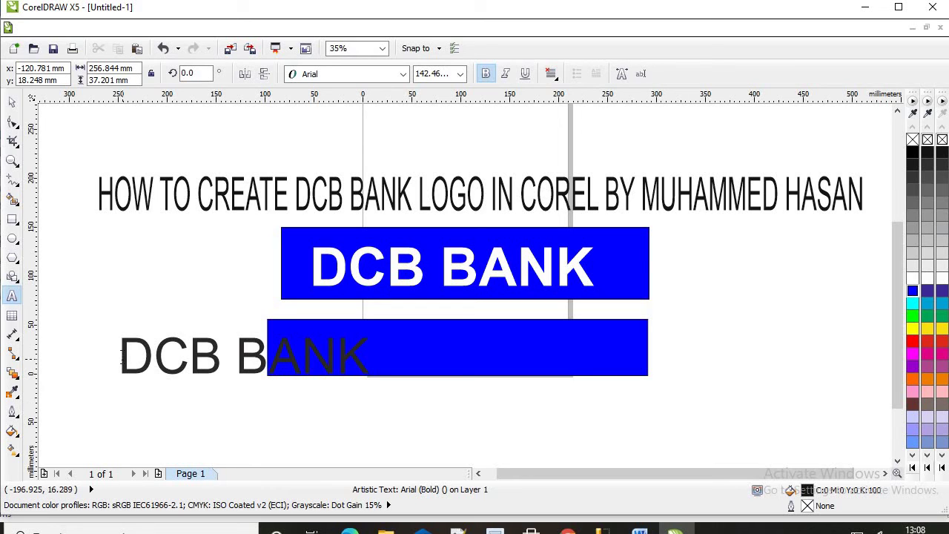
drag(120, 356, 435, 381)
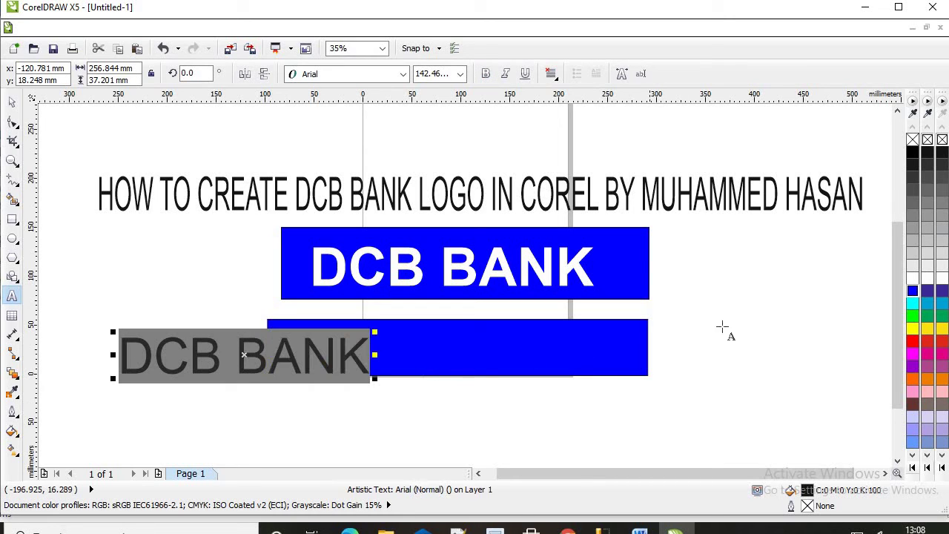
Step: Colour the DCB BANK text white and move it onto the left end of the blue bar
click(914, 279)
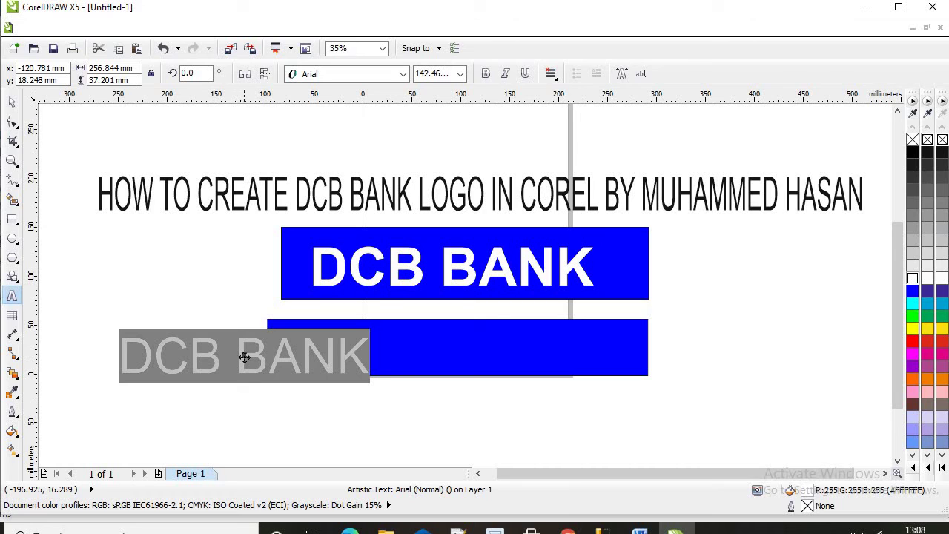
drag(244, 357, 319, 342)
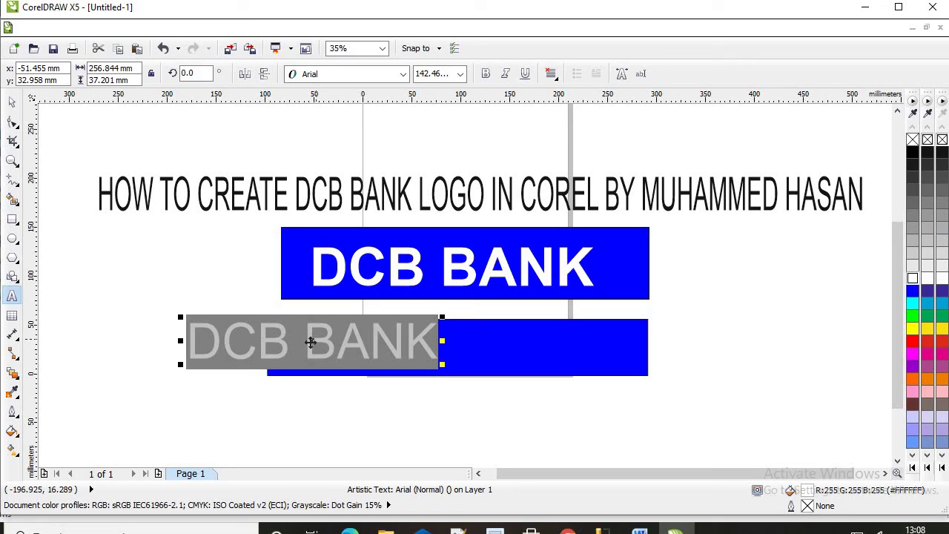
drag(310, 341, 399, 347)
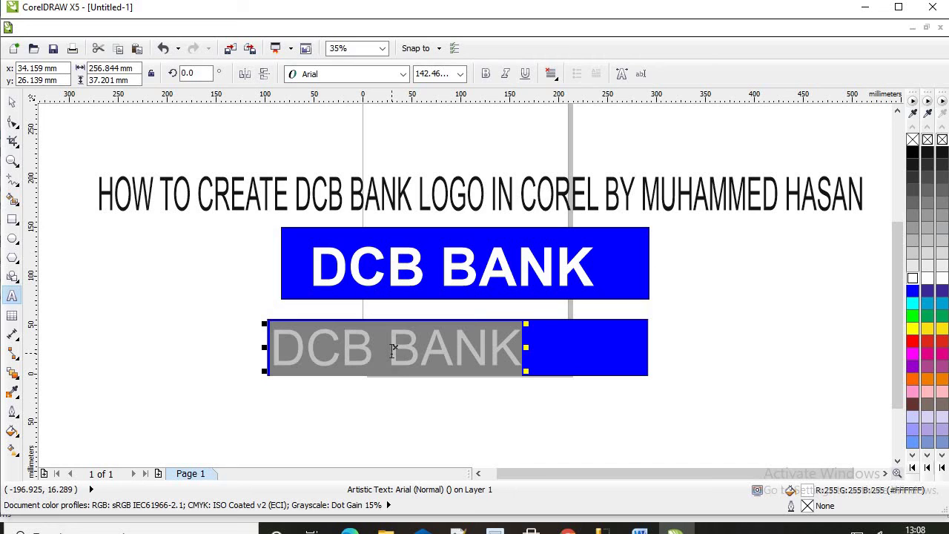
click(393, 349)
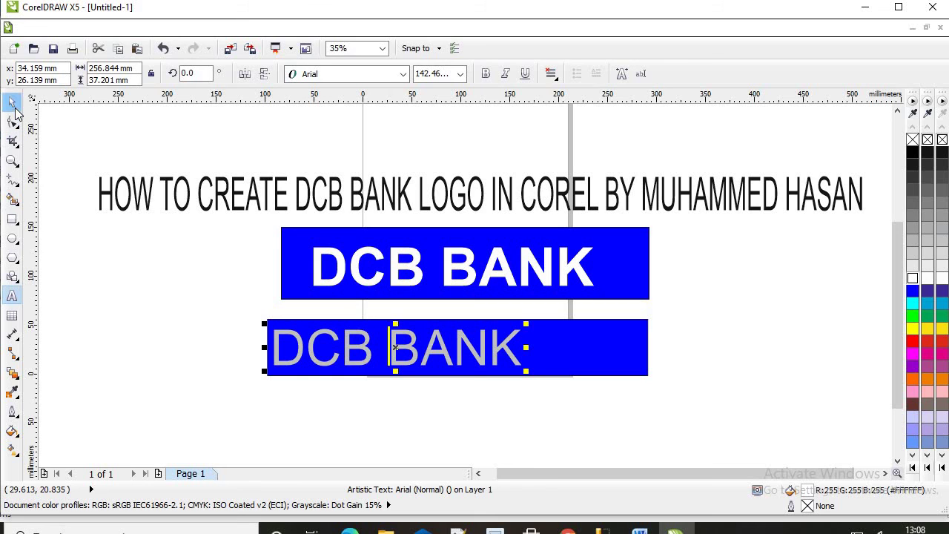
Step: Move the white DCB BANK text to the bar's centre and nudge it up and left into place
click(13, 104)
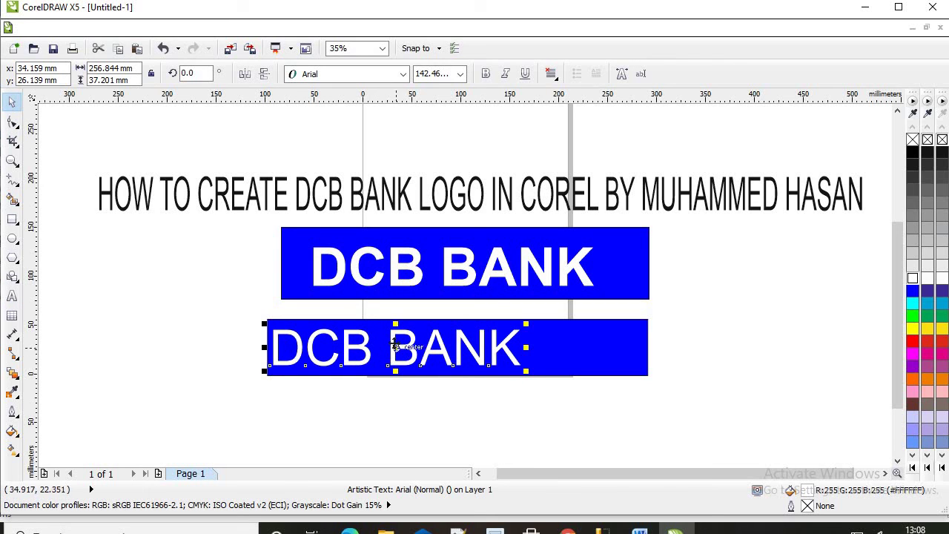
drag(396, 347, 481, 365)
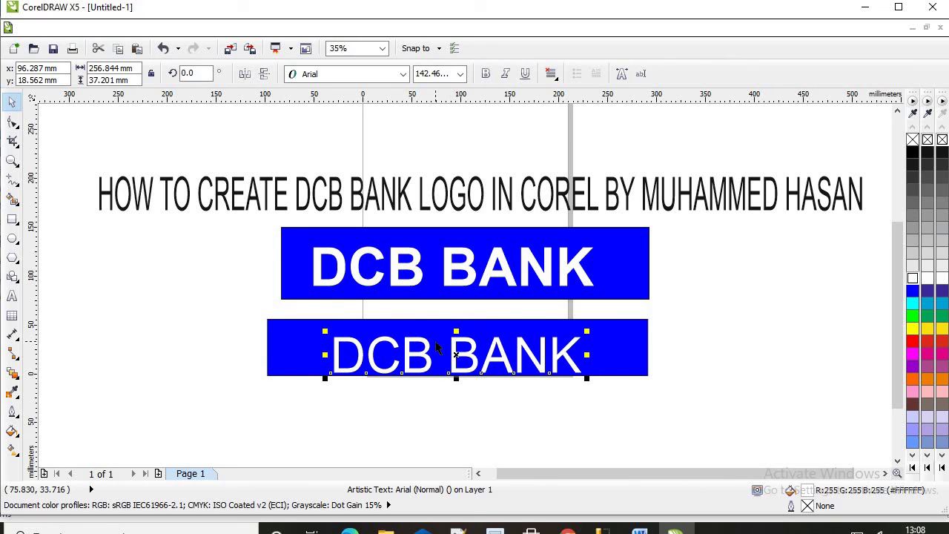
key(Up)
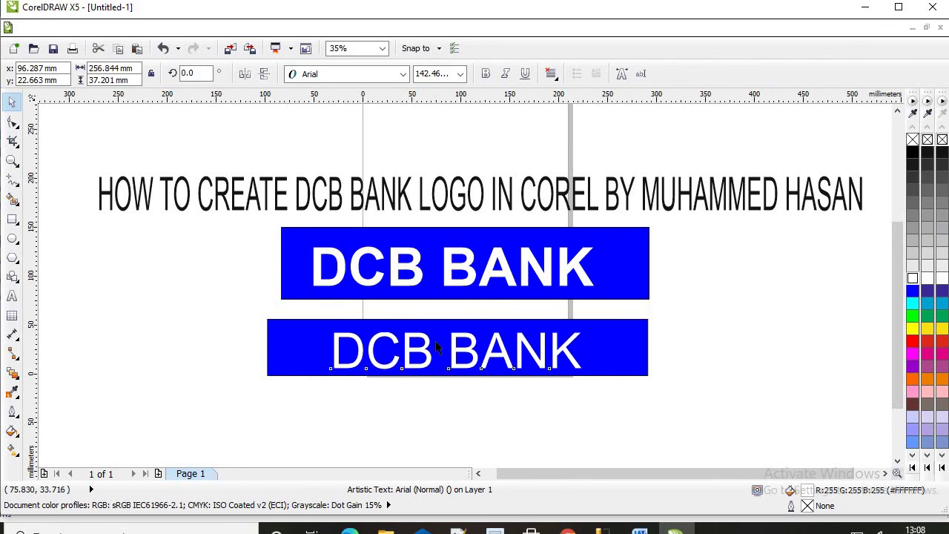
key(Left)
key(Left)
key(Left)
key(Left)
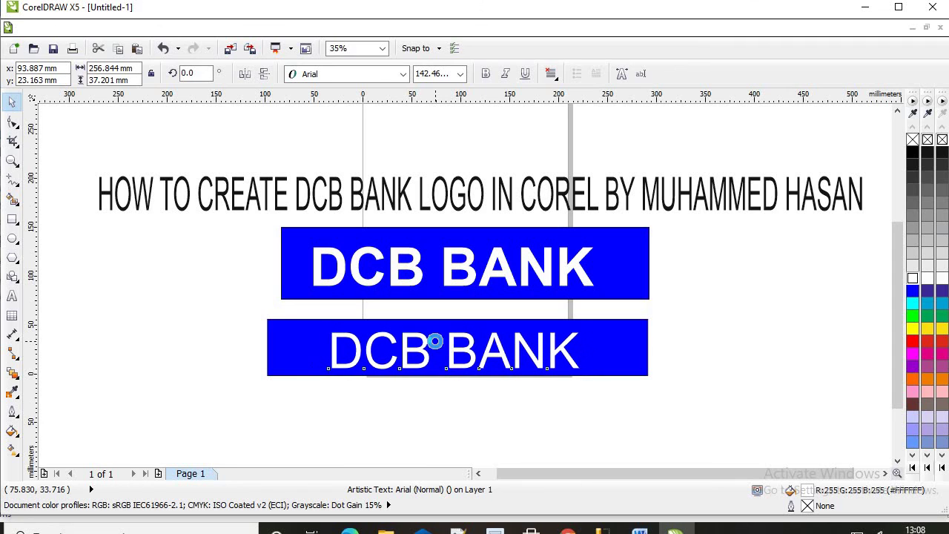
key(Up)
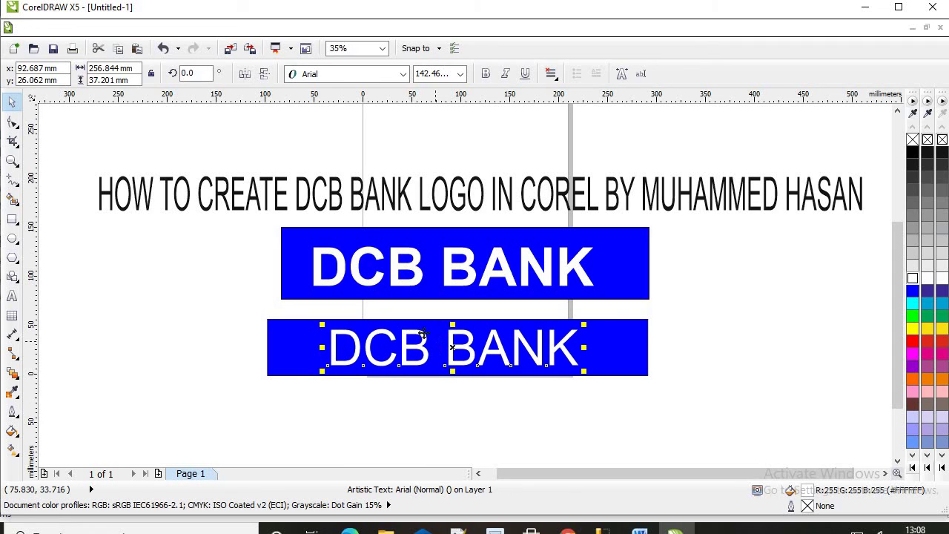